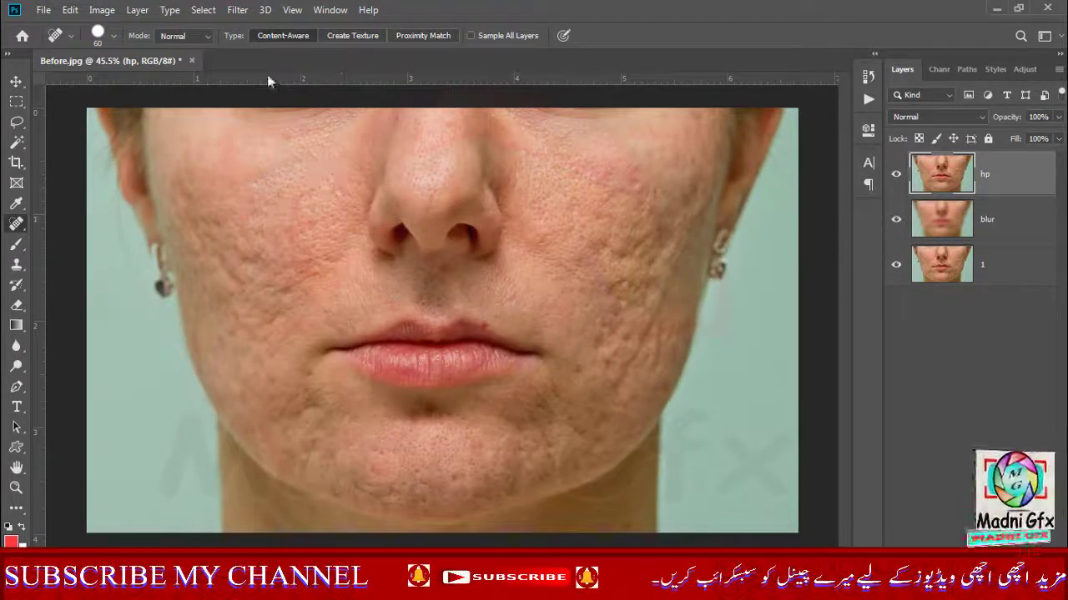
# Step: Apply the High Pass filter to the hp layer with a radius of about 1.5 pixels
pyautogui.press('v')
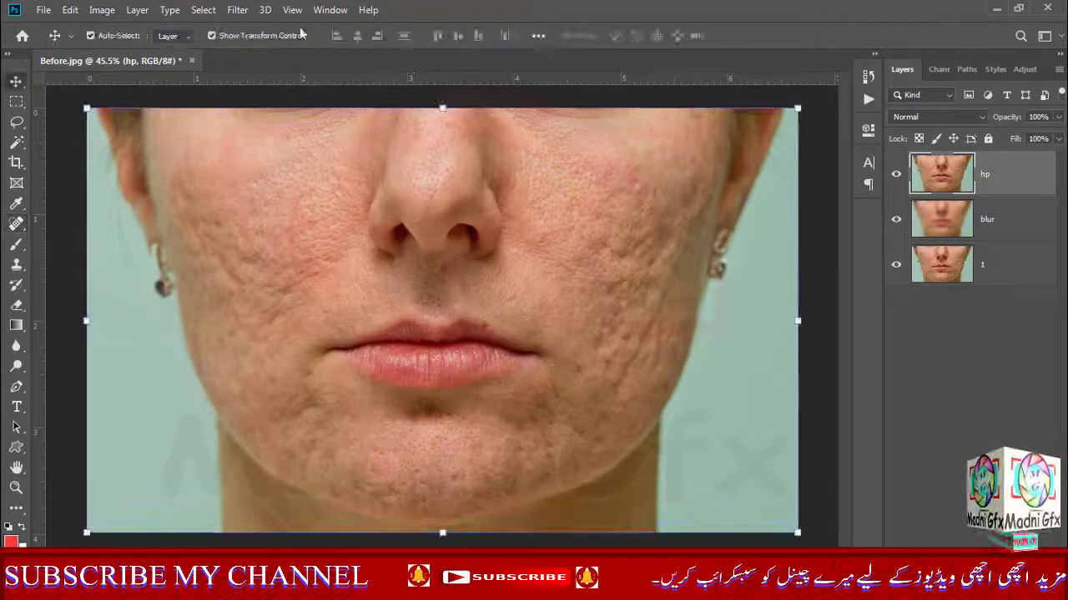
pyautogui.click(237, 10)
pyautogui.moveTo(279, 321)
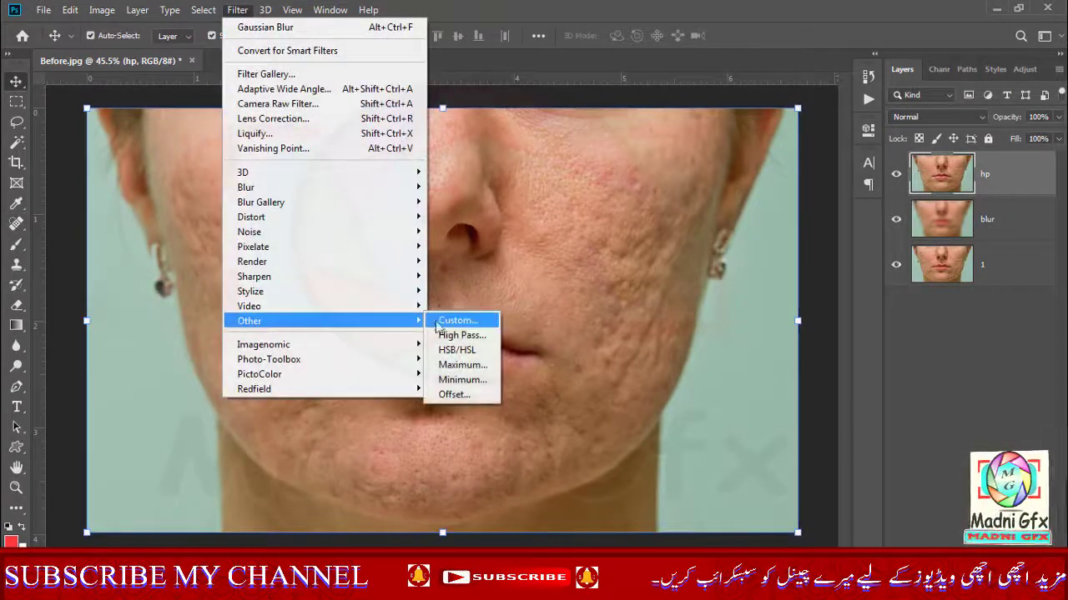
pyautogui.click(237, 10)
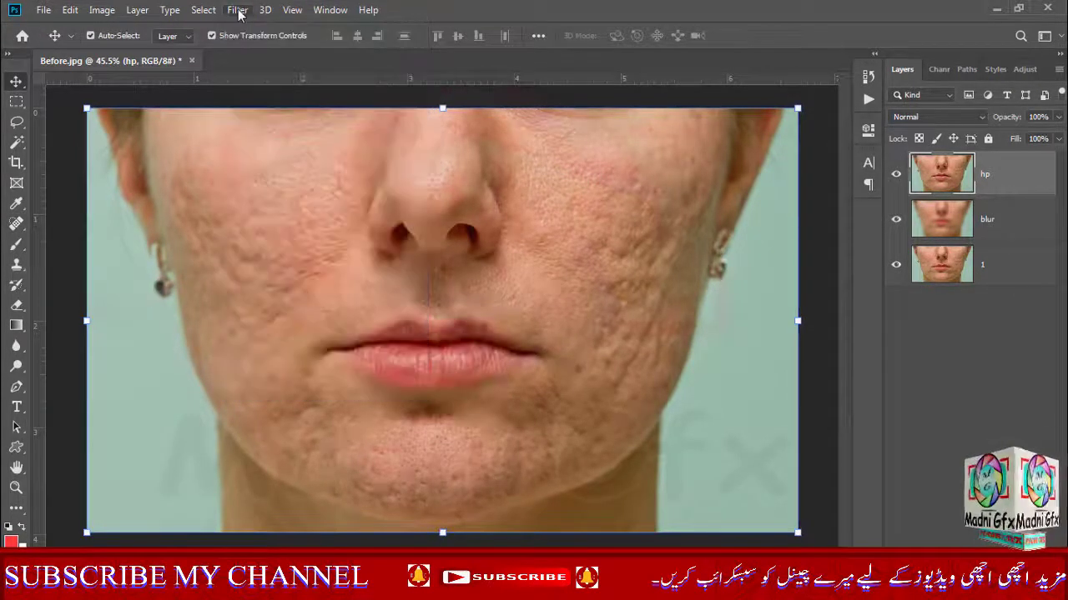
pyautogui.click(237, 10)
pyautogui.moveTo(287, 322)
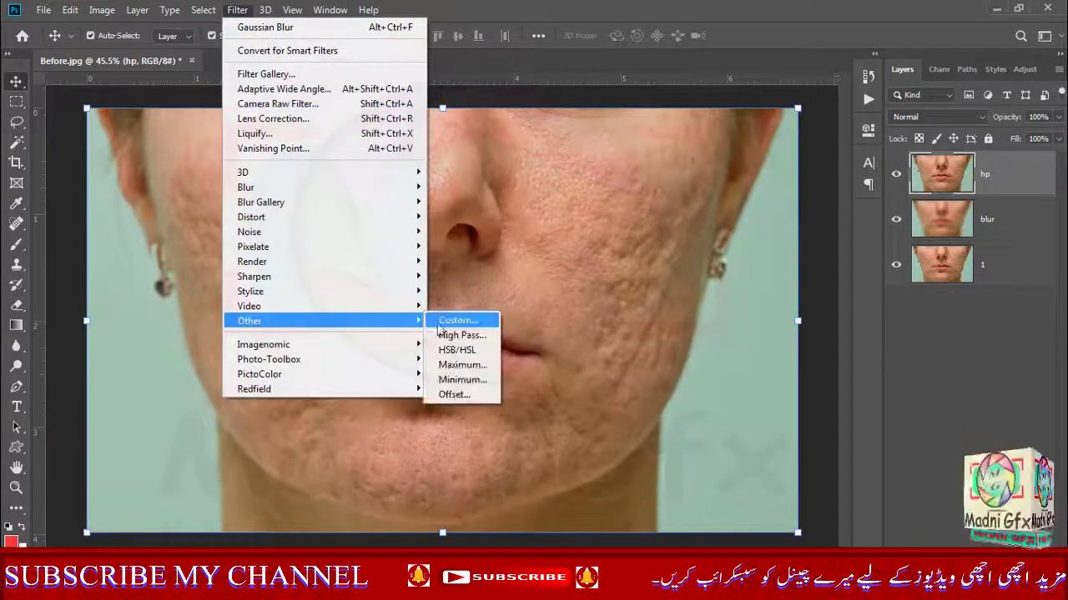
pyautogui.click(462, 335)
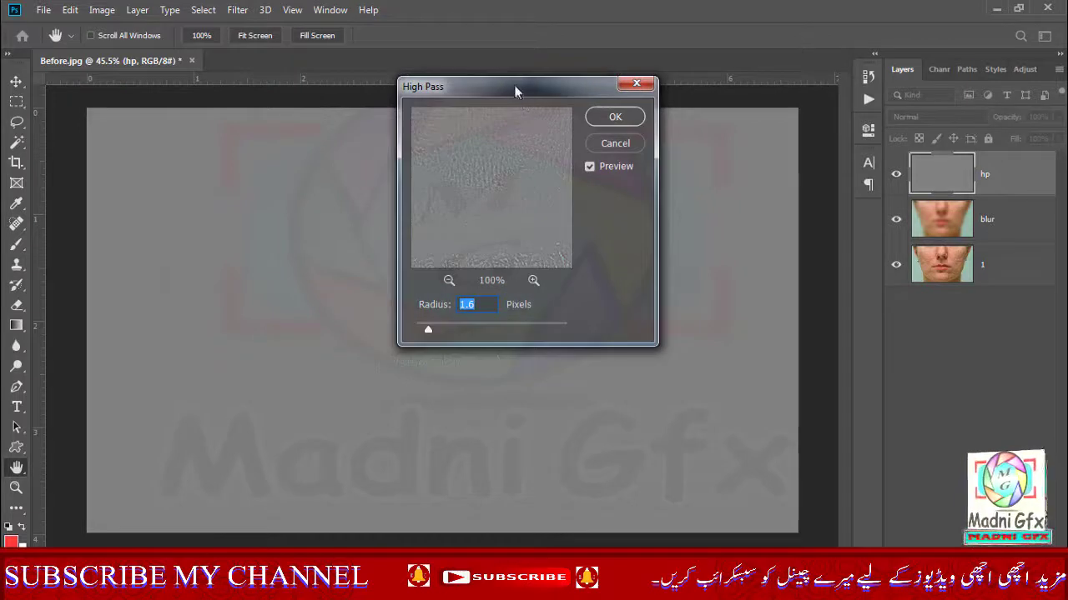
pyautogui.moveTo(517, 88); pyautogui.dragTo(518, 158)
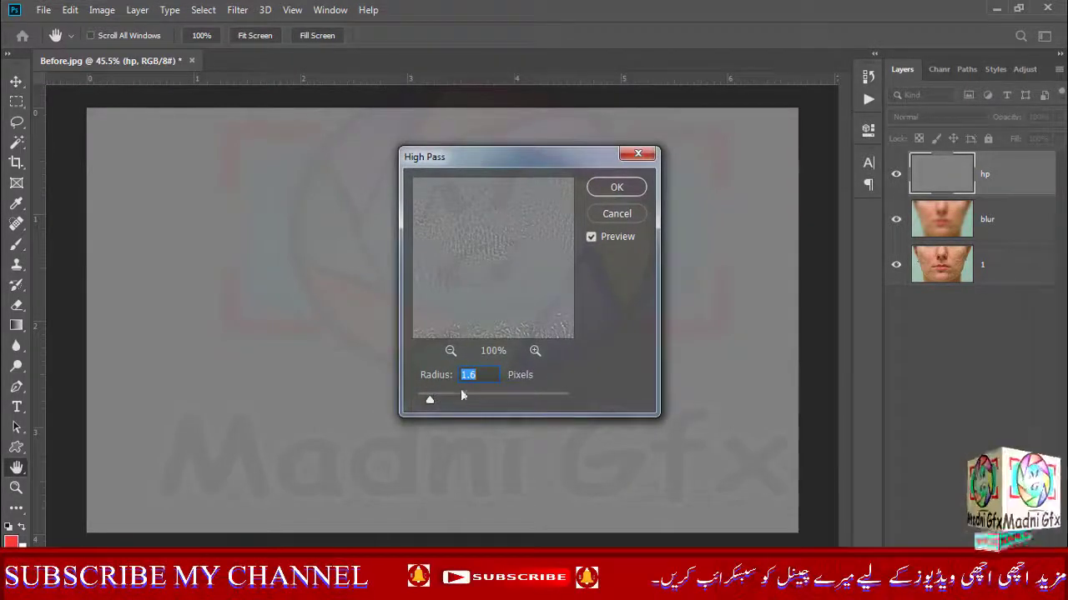
pyautogui.moveTo(430, 400); pyautogui.dragTo(556, 408)
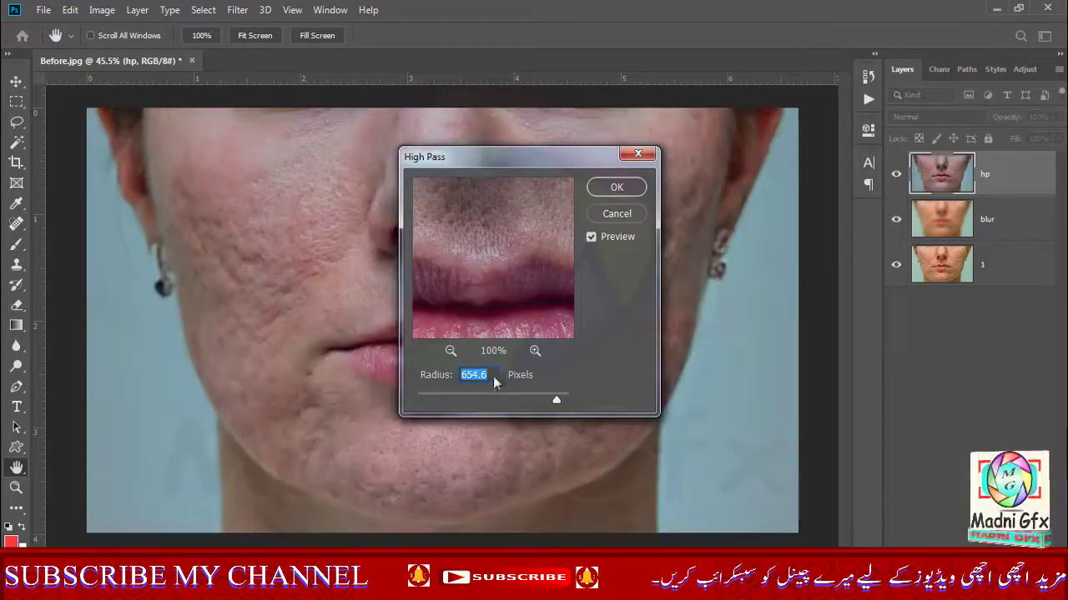
pyautogui.click(519, 404)
pyautogui.moveTo(484, 402); pyautogui.dragTo(438, 401)
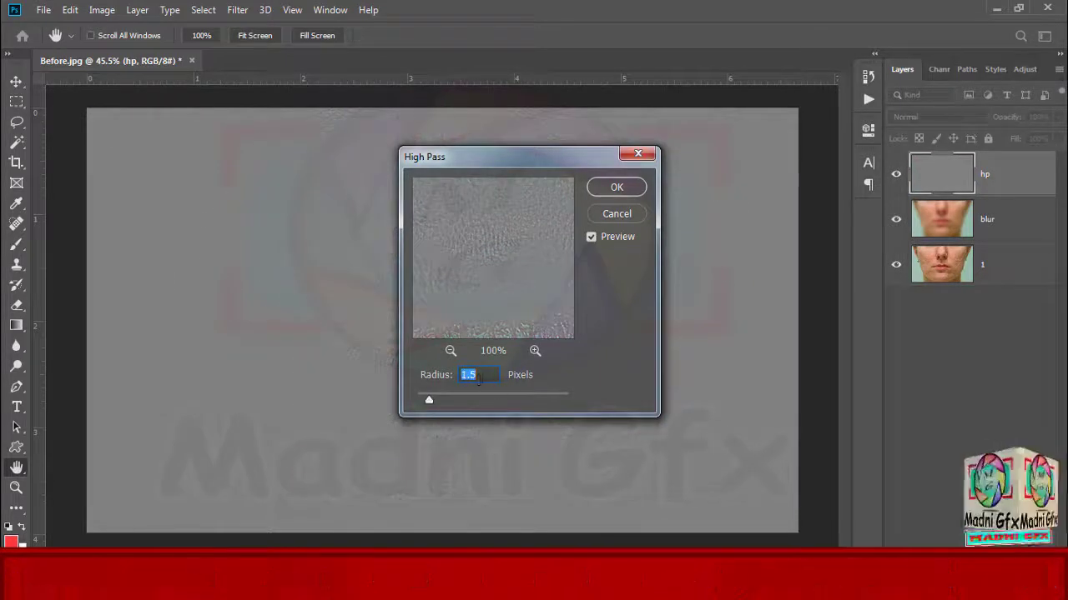
pyautogui.write('1.')
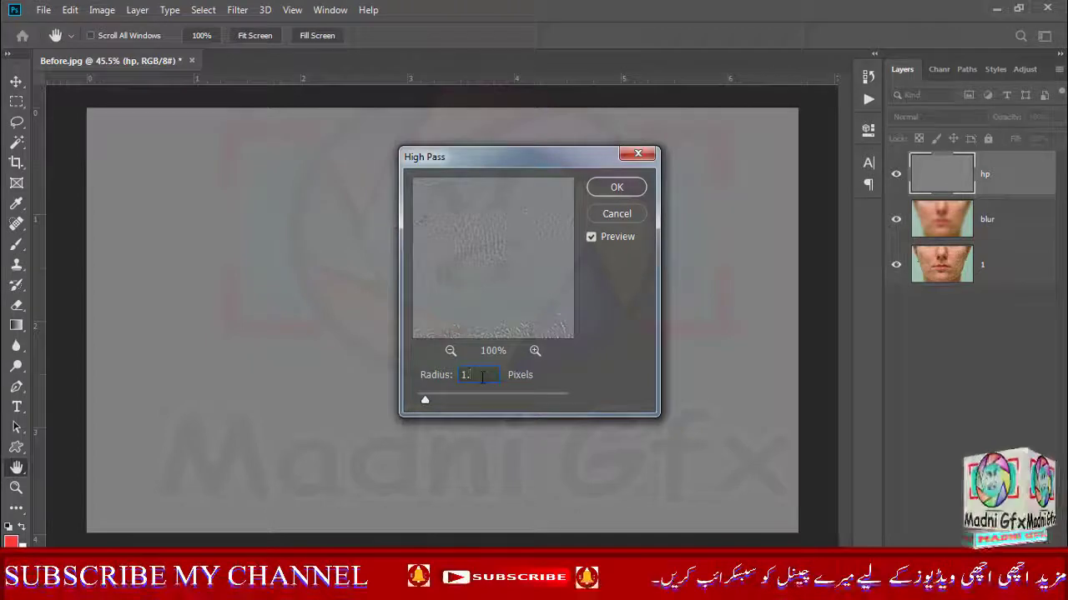
pyautogui.click(616, 188)
# Step: Set the hp layer's blend mode to Linear Light and compare the image with the blur layer hidden and shown
pyautogui.press('v')
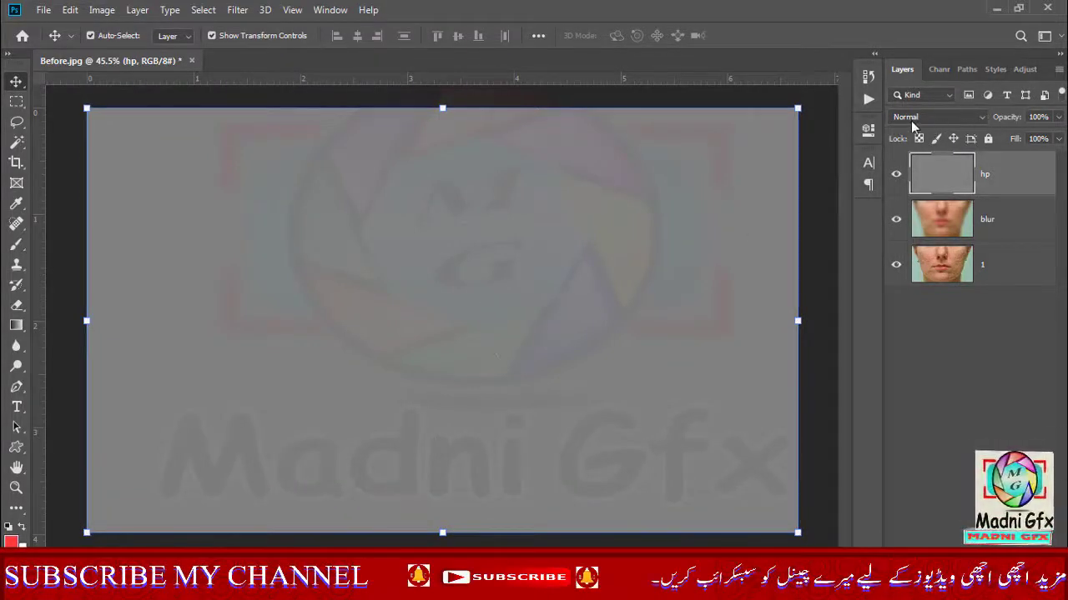
pyautogui.click(979, 118)
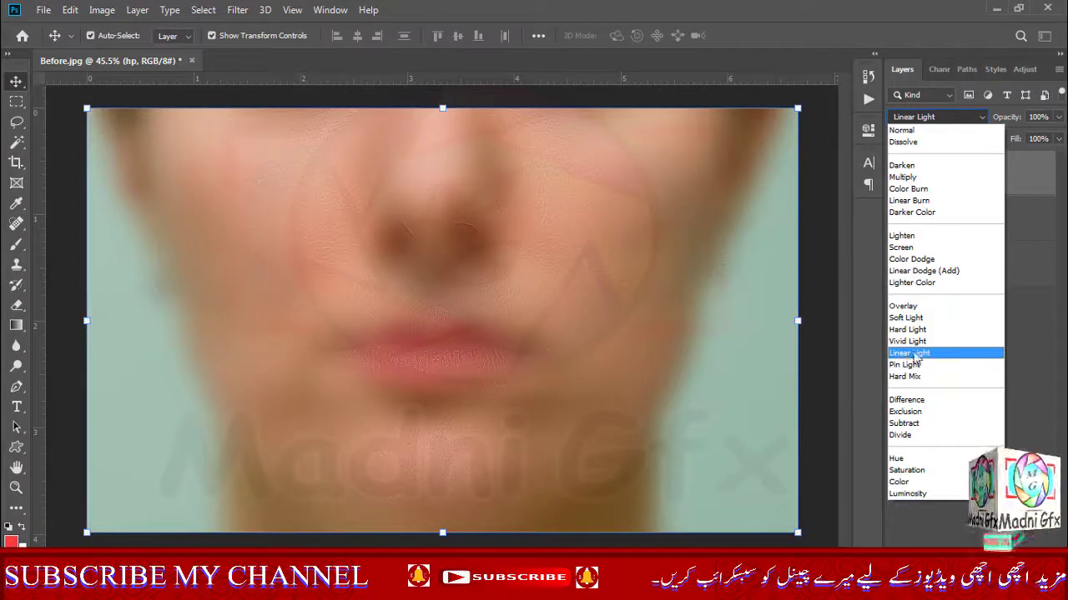
pyautogui.click(918, 354)
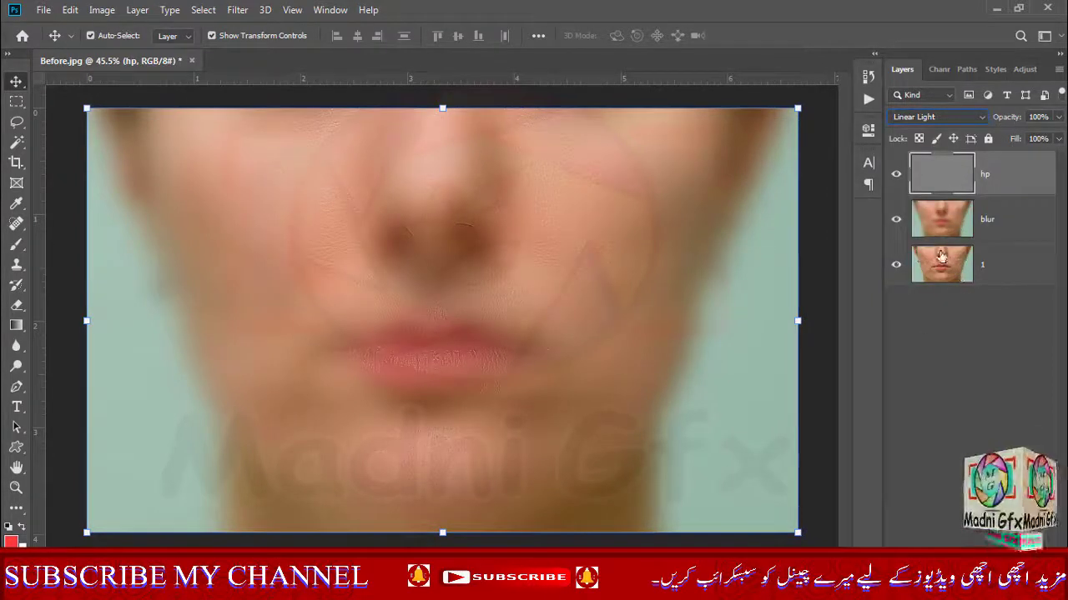
pyautogui.click(897, 220)
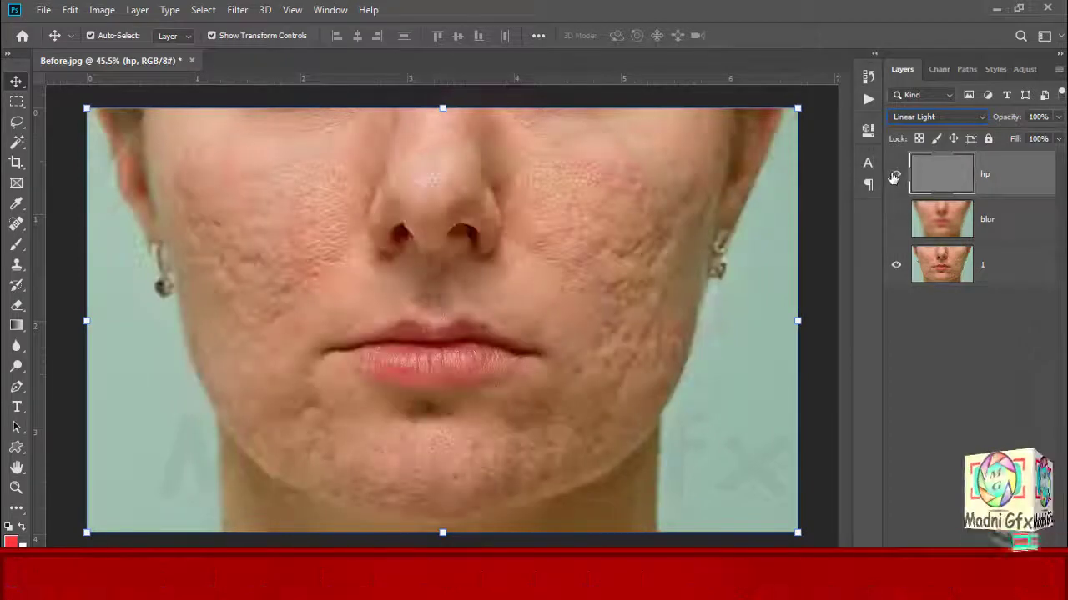
pyautogui.click(896, 220)
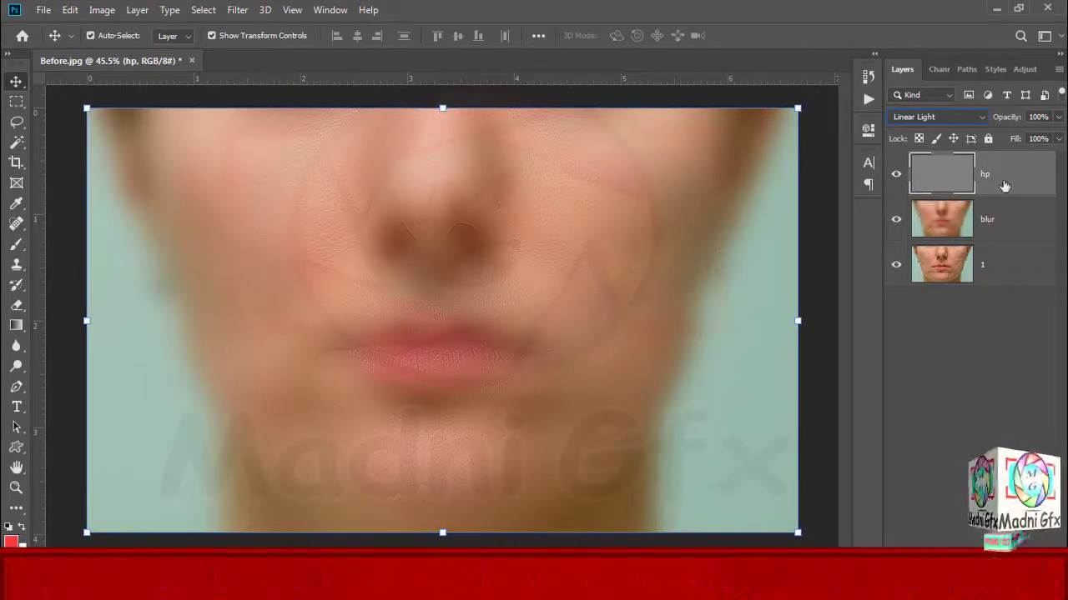
# Step: Group the hp and blur layers and add a black layer mask to the group
pyautogui.keyDown('shift'); pyautogui.click(981, 215); pyautogui.keyUp('shift')
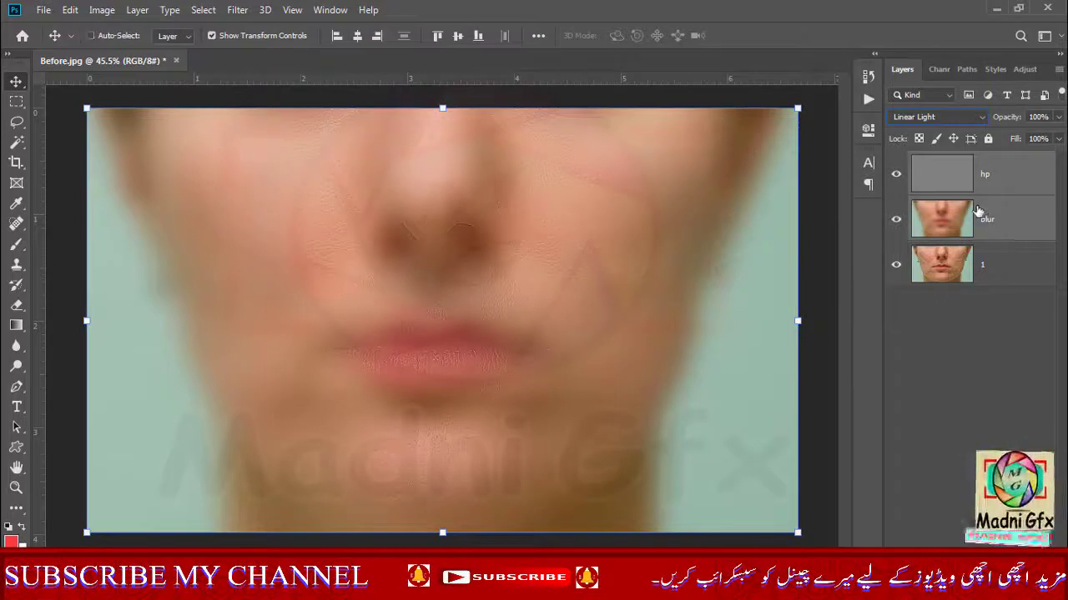
pyautogui.hotkey('ctrl', 'g')
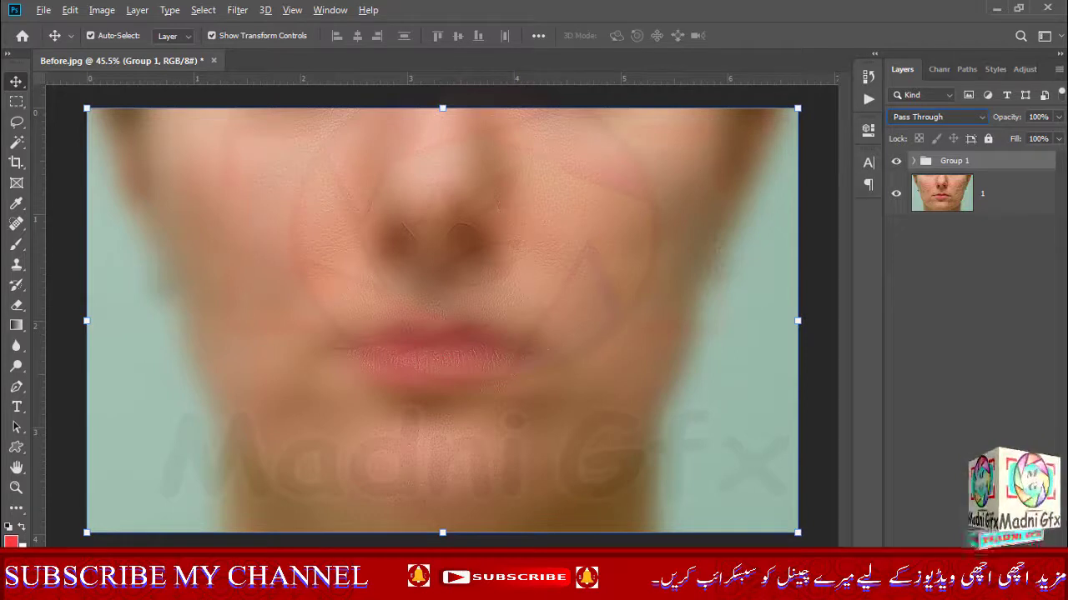
pyautogui.keyDown('alt'); pyautogui.click(956, 562); pyautogui.keyUp('alt')
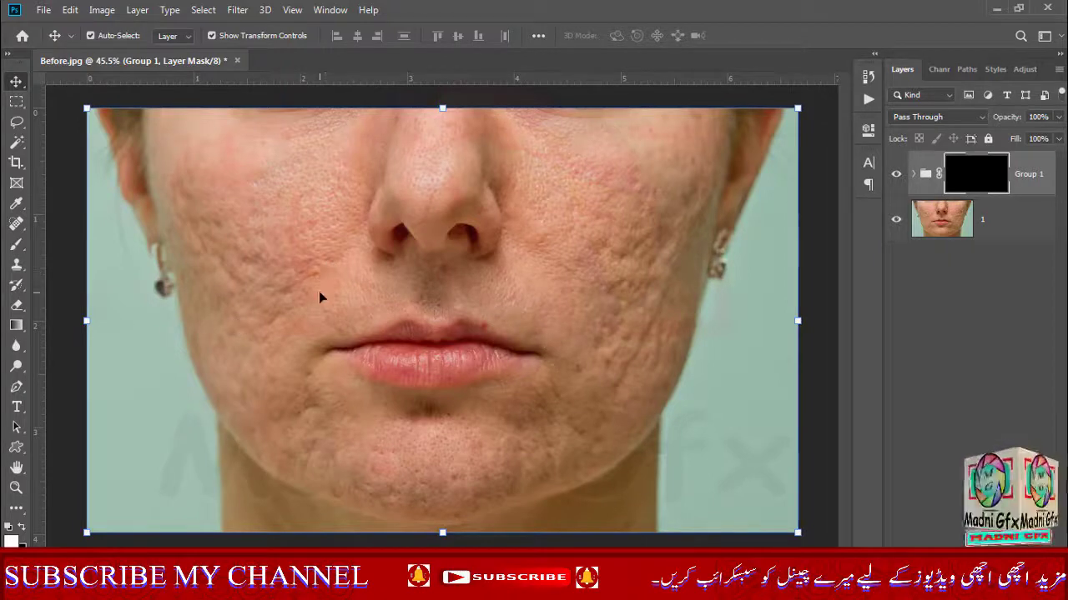
# Step: Set up a soft Brush of size 175 with opacity, flow and smoothing at 100%
pyautogui.click(17, 244)
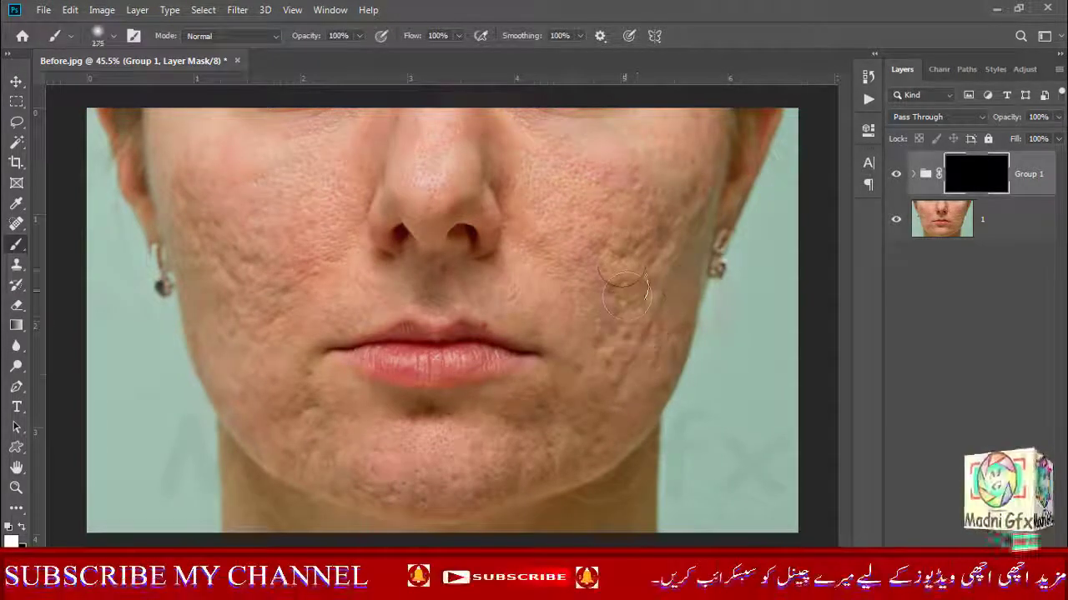
pyautogui.press('[')
pyautogui.press('[')
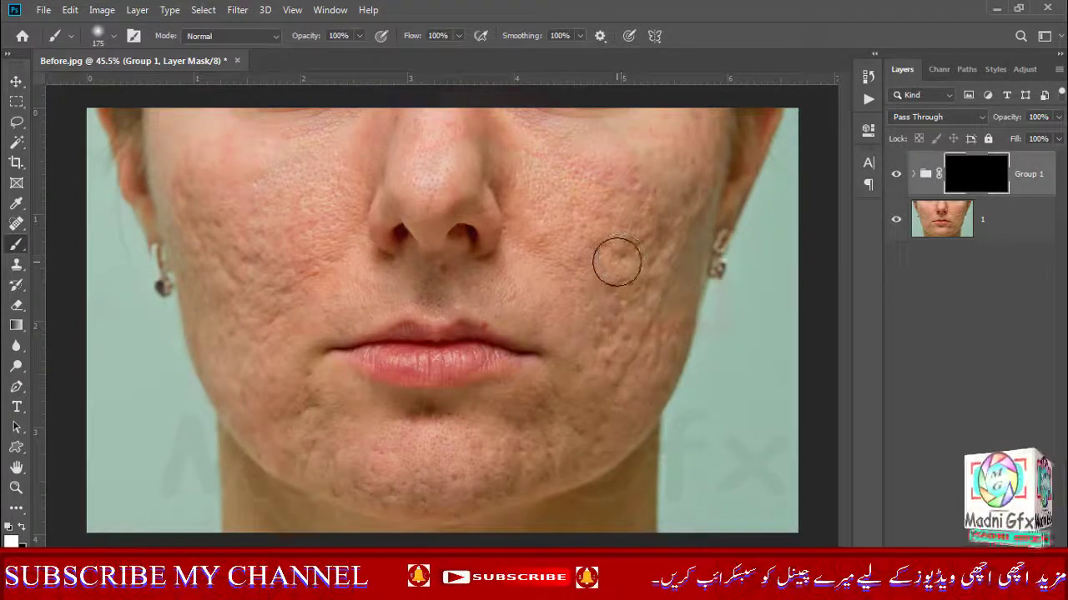
pyautogui.click(361, 37)
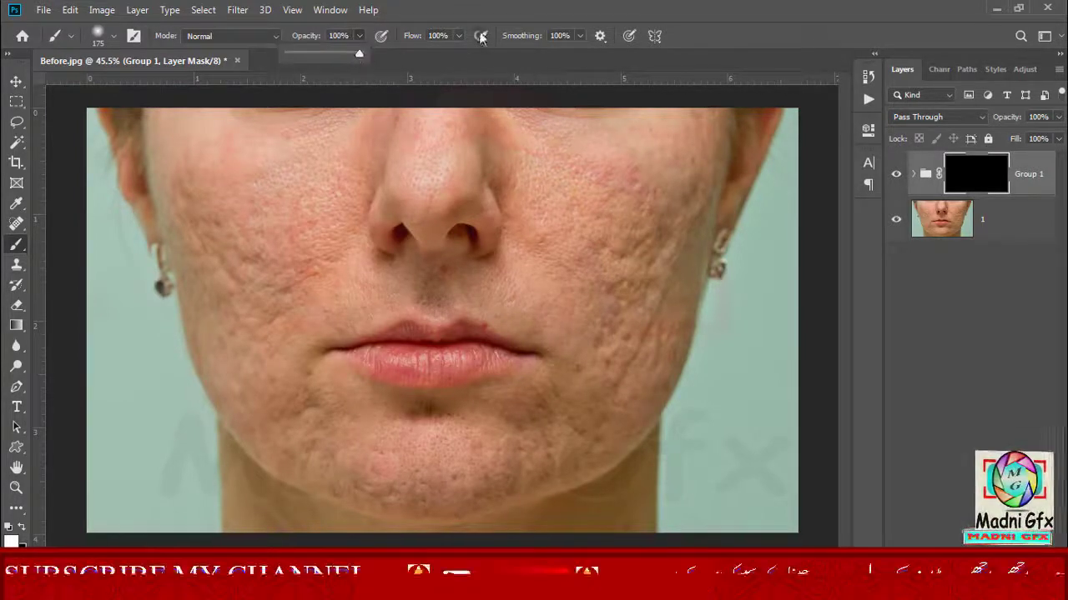
pyautogui.click(579, 38)
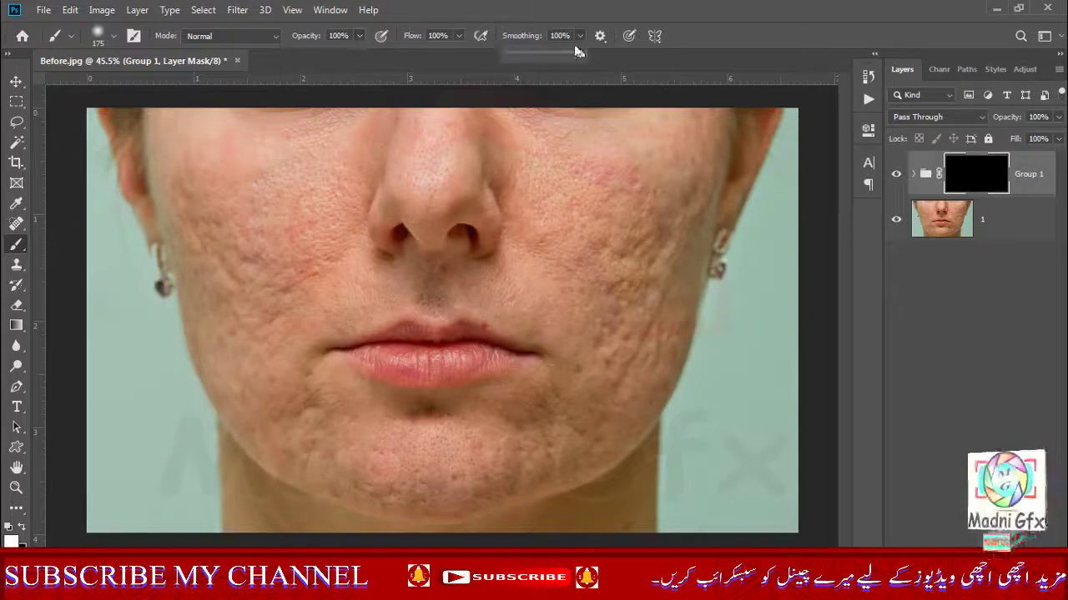
pyautogui.click(602, 62)
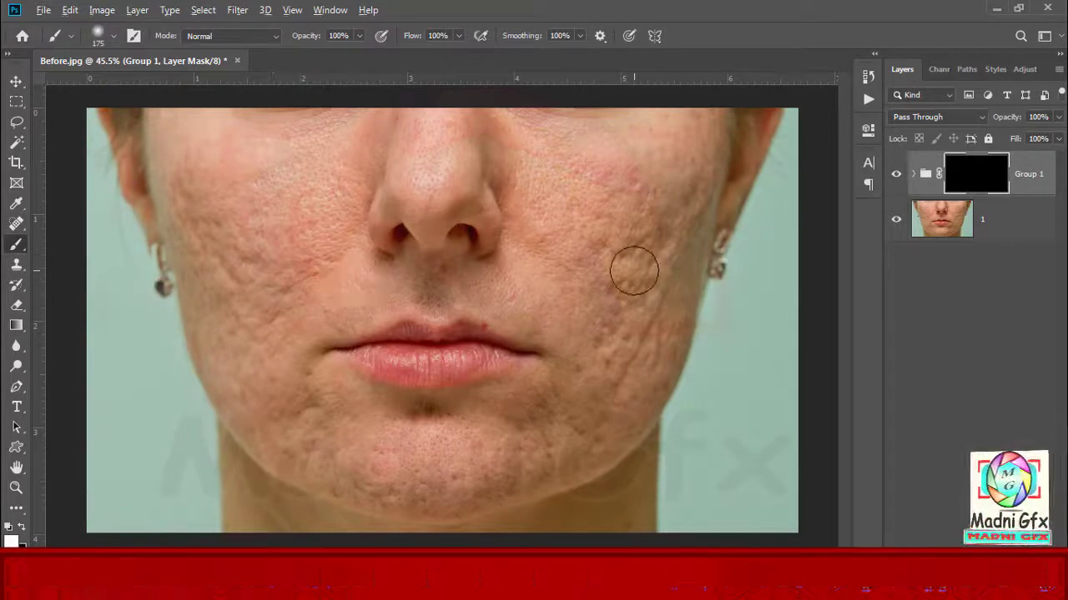
# Step: Paint white on the Group 1 mask over both cheeks, the nose, the chin and the skin around the lips to smooth the scars
pyautogui.scroll(2, 639, 266)
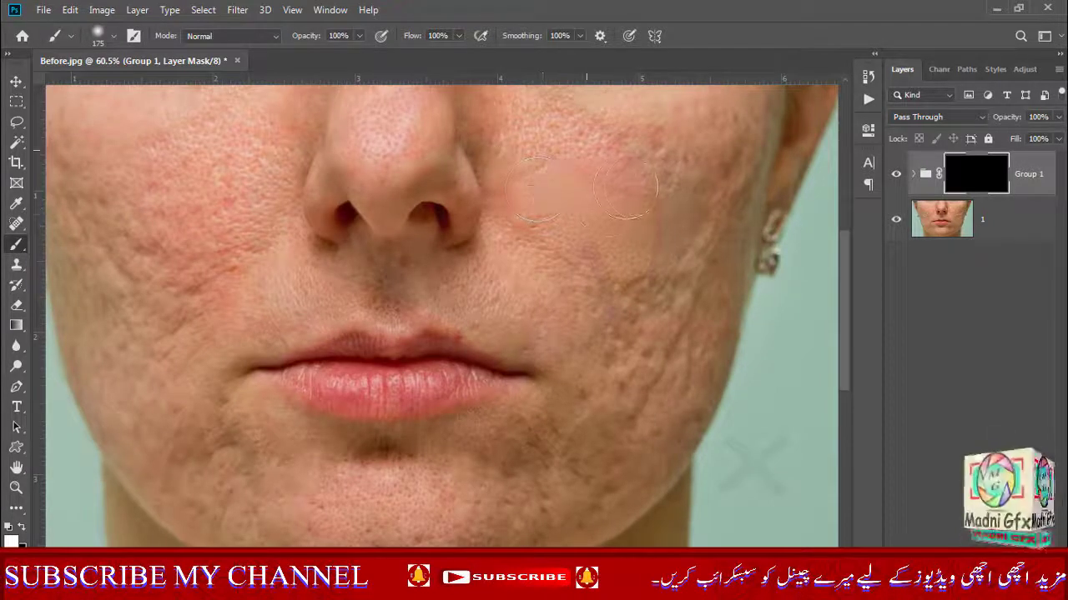
pyautogui.moveTo(579, 280)
pyautogui.mouseDown()
pyautogui.moveTo(603, 307)
pyautogui.moveTo(686, 256)
pyautogui.moveTo(634, 307)
pyautogui.moveTo(675, 293)
pyautogui.moveTo(728, 146)
pyautogui.moveTo(617, 165)
pyautogui.moveTo(683, 142)
pyautogui.moveTo(608, 135)
pyautogui.moveTo(577, 116)
pyautogui.moveTo(561, 147)
pyautogui.moveTo(527, 147)
pyautogui.moveTo(597, 110)
pyautogui.moveTo(570, 133)
pyautogui.moveTo(513, 227)
pyautogui.moveTo(467, 257)
pyautogui.moveTo(512, 276)
pyautogui.moveTo(442, 288)
pyautogui.moveTo(387, 266)
pyautogui.moveTo(275, 299)
pyautogui.mouseUp()
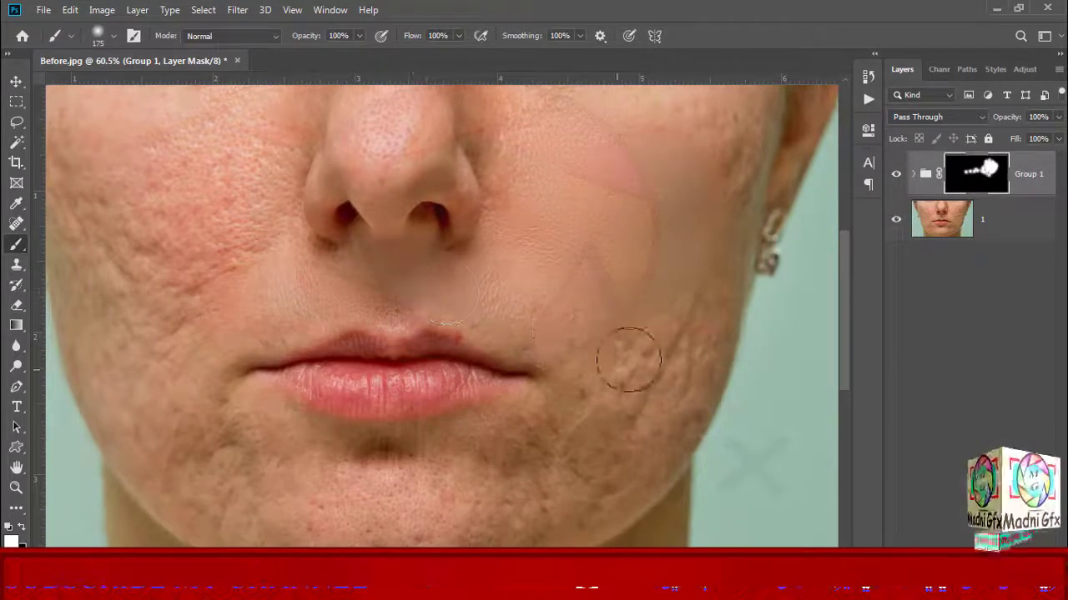
pyautogui.moveTo(589, 391)
pyautogui.mouseDown()
pyautogui.moveTo(646, 403)
pyautogui.moveTo(592, 458)
pyautogui.moveTo(585, 406)
pyautogui.moveTo(515, 453)
pyautogui.moveTo(563, 420)
pyautogui.moveTo(548, 446)
pyautogui.mouseUp()
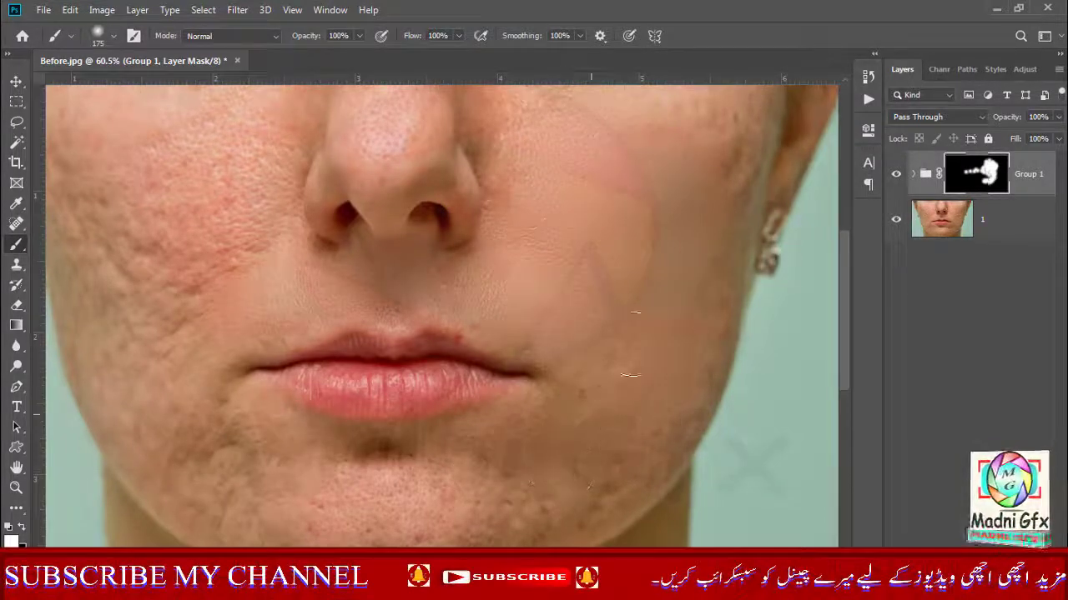
pyautogui.moveTo(633, 344)
pyautogui.mouseDown()
pyautogui.moveTo(672, 250)
pyautogui.moveTo(702, 237)
pyautogui.moveTo(681, 332)
pyautogui.moveTo(700, 248)
pyautogui.moveTo(729, 193)
pyautogui.moveTo(719, 152)
pyautogui.moveTo(721, 261)
pyautogui.mouseUp()
pyautogui.moveTo(681, 355)
pyautogui.mouseDown()
pyautogui.moveTo(511, 492)
pyautogui.moveTo(385, 517)
pyautogui.moveTo(503, 513)
pyautogui.moveTo(402, 490)
pyautogui.moveTo(429, 456)
pyautogui.mouseUp()
pyautogui.moveTo(306, 460)
pyautogui.mouseDown()
pyautogui.moveTo(416, 464)
pyautogui.moveTo(341, 461)
pyautogui.moveTo(276, 483)
pyautogui.moveTo(429, 548)
pyautogui.moveTo(608, 498)
pyautogui.mouseUp()
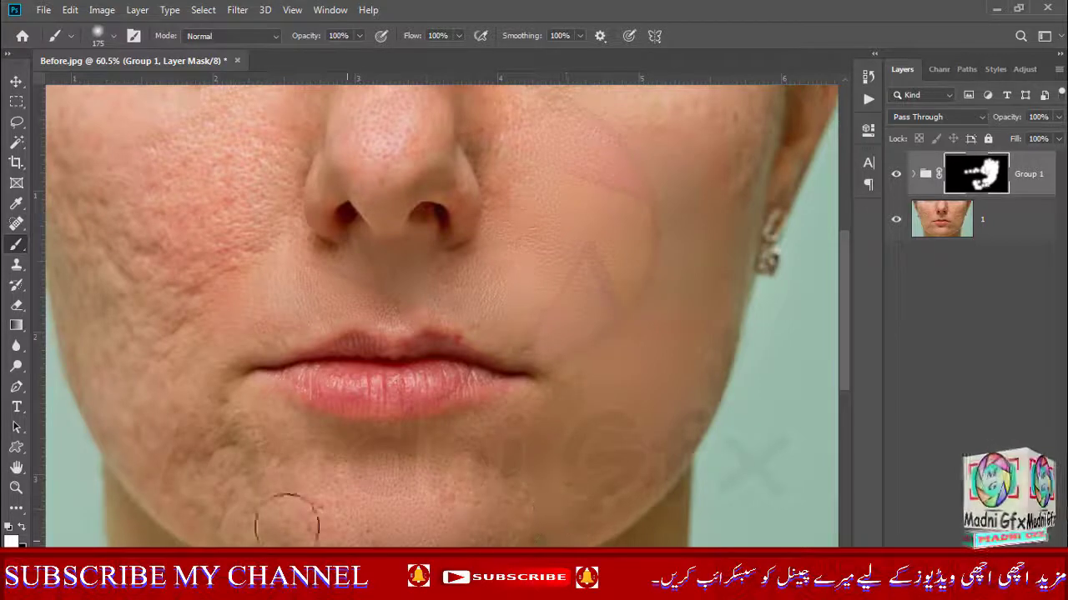
pyautogui.moveTo(287, 522)
pyautogui.mouseDown()
pyautogui.moveTo(417, 513)
pyautogui.moveTo(208, 416)
pyautogui.moveTo(279, 491)
pyautogui.moveTo(173, 437)
pyautogui.moveTo(181, 489)
pyautogui.moveTo(267, 545)
pyautogui.moveTo(199, 447)
pyautogui.moveTo(200, 374)
pyautogui.moveTo(264, 488)
pyautogui.moveTo(281, 458)
pyautogui.moveTo(203, 398)
pyautogui.moveTo(173, 318)
pyautogui.moveTo(267, 173)
pyautogui.moveTo(214, 255)
pyautogui.moveTo(183, 278)
pyautogui.moveTo(158, 332)
pyautogui.moveTo(231, 289)
pyautogui.moveTo(283, 223)
pyautogui.moveTo(270, 209)
pyautogui.moveTo(264, 143)
pyautogui.moveTo(182, 198)
pyautogui.moveTo(222, 123)
pyautogui.moveTo(89, 163)
pyautogui.moveTo(236, 103)
pyautogui.moveTo(194, 164)
pyautogui.moveTo(118, 179)
pyautogui.moveTo(130, 337)
pyautogui.moveTo(80, 172)
pyautogui.moveTo(93, 342)
pyautogui.moveTo(147, 441)
pyautogui.moveTo(127, 252)
pyautogui.moveTo(80, 287)
pyautogui.moveTo(176, 424)
pyautogui.moveTo(147, 413)
pyautogui.moveTo(109, 324)
pyautogui.moveTo(146, 179)
pyautogui.moveTo(179, 311)
pyautogui.moveTo(189, 201)
pyautogui.moveTo(178, 380)
pyautogui.moveTo(177, 361)
pyautogui.moveTo(258, 165)
pyautogui.moveTo(356, 152)
pyautogui.moveTo(374, 124)
pyautogui.moveTo(369, 211)
pyautogui.moveTo(381, 151)
pyautogui.moveTo(430, 108)
pyautogui.moveTo(501, 142)
pyautogui.moveTo(572, 132)
pyautogui.moveTo(489, 131)
pyautogui.moveTo(530, 147)
pyautogui.moveTo(556, 207)
pyautogui.moveTo(532, 124)
pyautogui.moveTo(732, 120)
pyautogui.moveTo(769, 107)
pyautogui.moveTo(723, 210)
pyautogui.moveTo(728, 166)
pyautogui.moveTo(572, 244)
pyautogui.moveTo(564, 279)
pyautogui.moveTo(499, 301)
pyautogui.moveTo(421, 293)
pyautogui.moveTo(459, 309)
pyautogui.moveTo(493, 295)
pyautogui.moveTo(707, 310)
pyautogui.mouseUp()
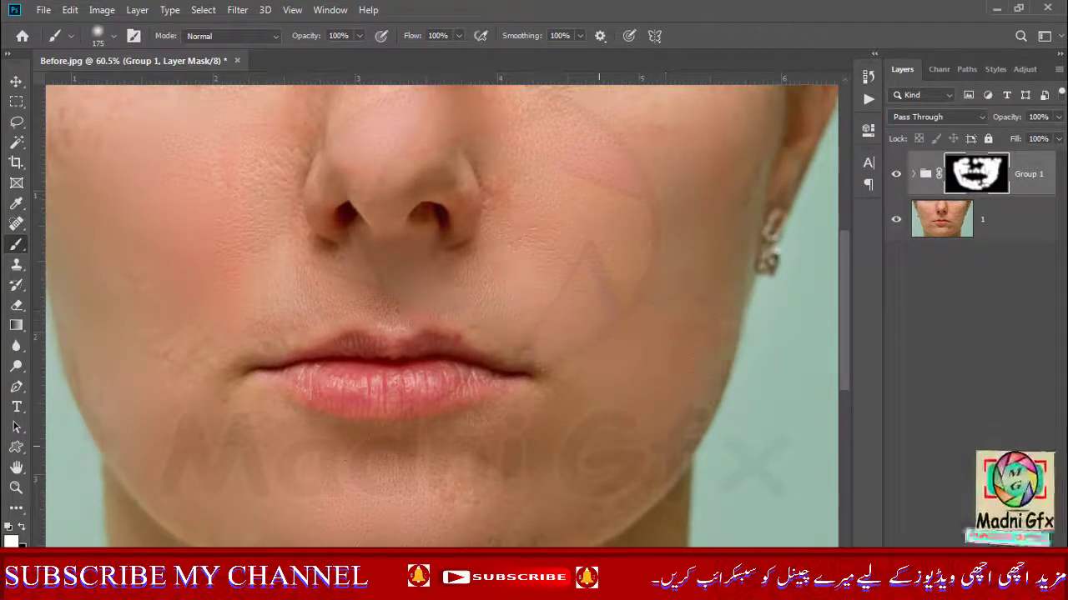
# Step: Refine the Group 1 mask with black along the jaw edge on the image's left side, and repaint the adjoining lower cheek white
pyautogui.scroll(-6, 487, 458)
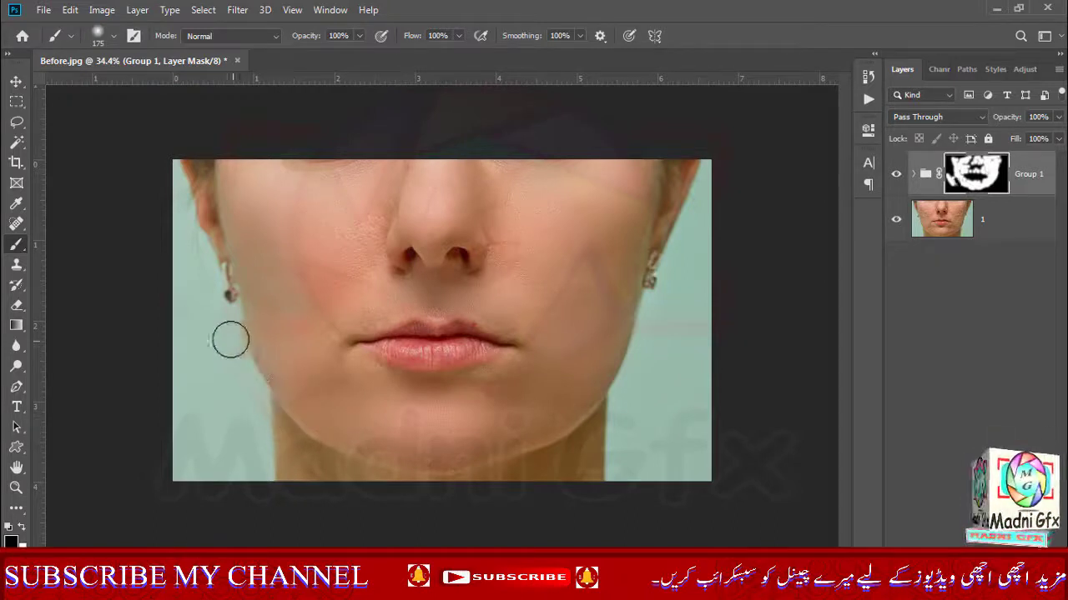
pyautogui.moveTo(231, 340); pyautogui.dragTo(280, 423)
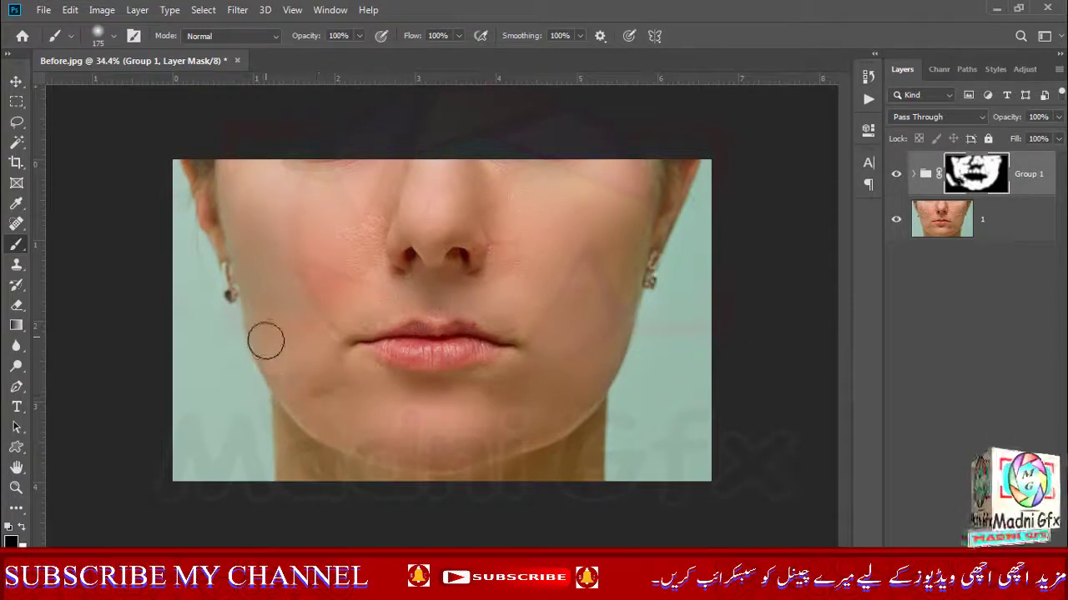
pyautogui.press('x')
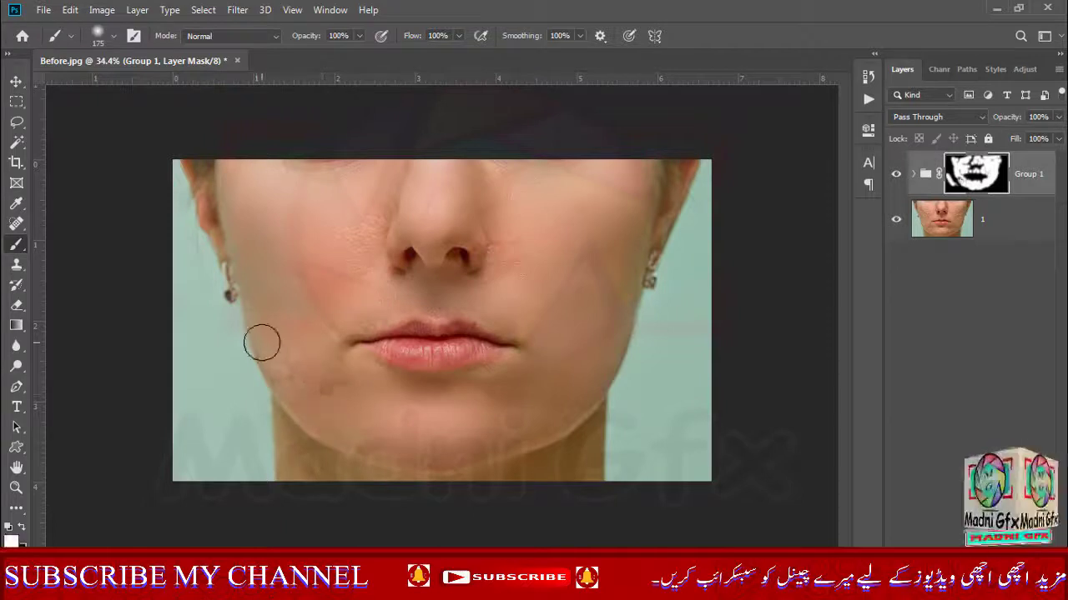
pyautogui.moveTo(262, 343)
pyautogui.mouseDown()
pyautogui.moveTo(314, 396)
pyautogui.moveTo(351, 409)
pyautogui.mouseUp()
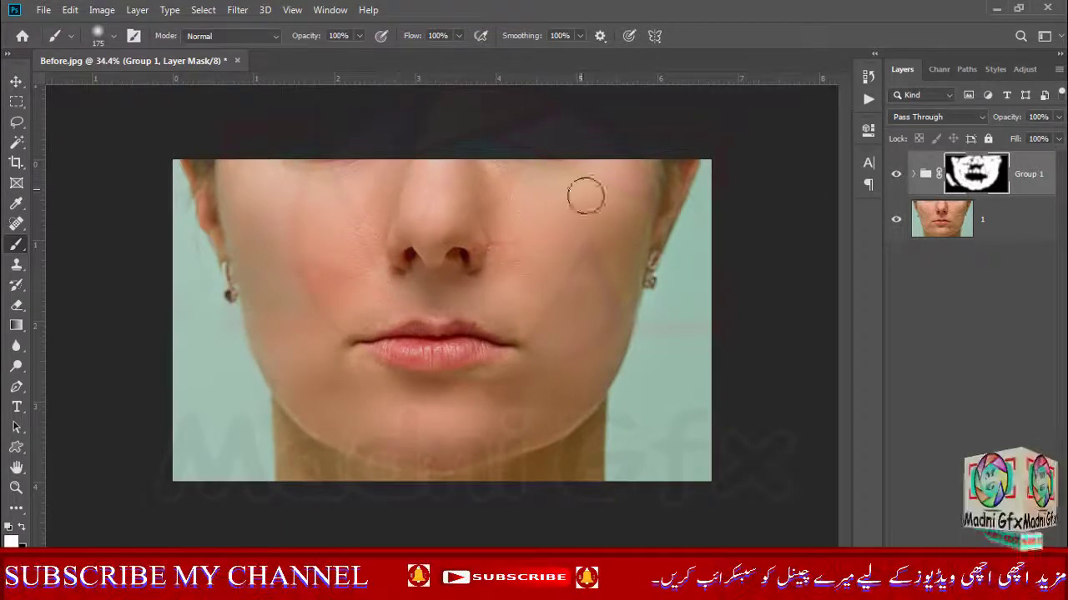
# Step: Toggle the visibility of Group 1 to compare the retouched face with the original
pyautogui.click(897, 176)
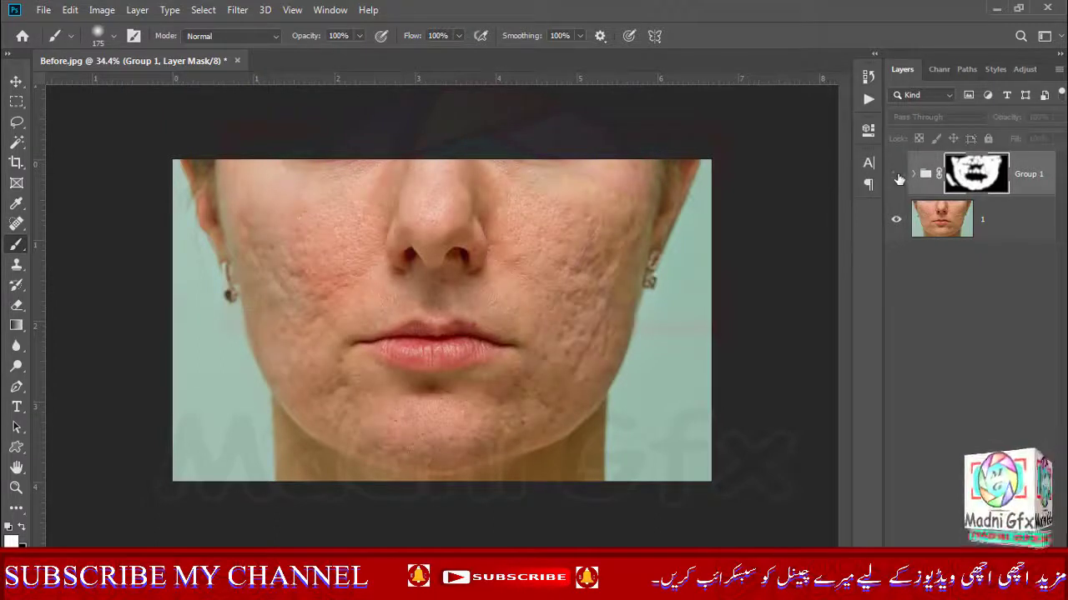
pyautogui.click(897, 175)
pyautogui.click(898, 175)
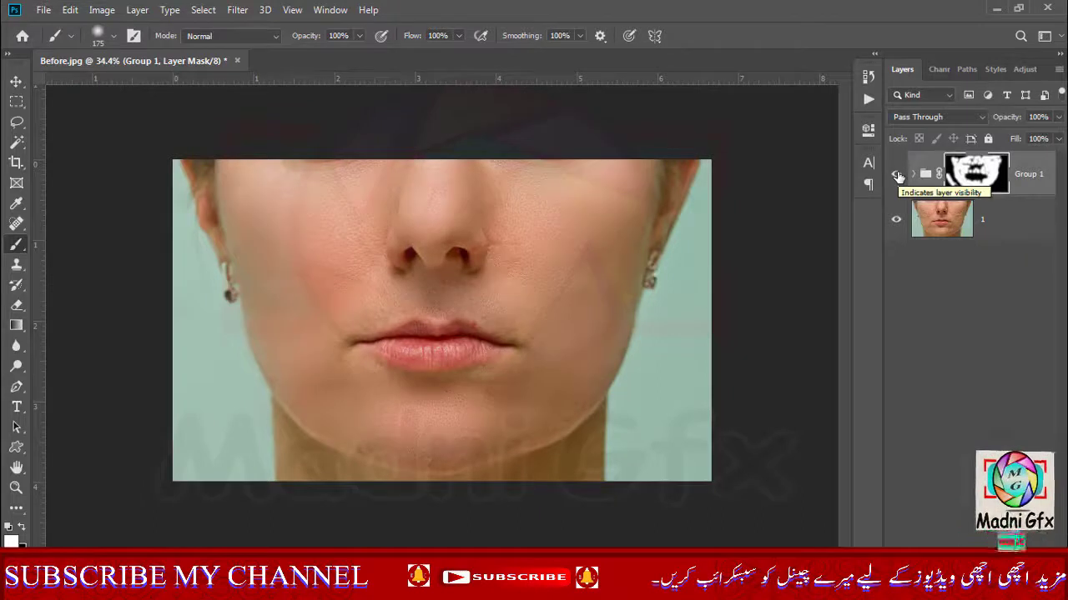